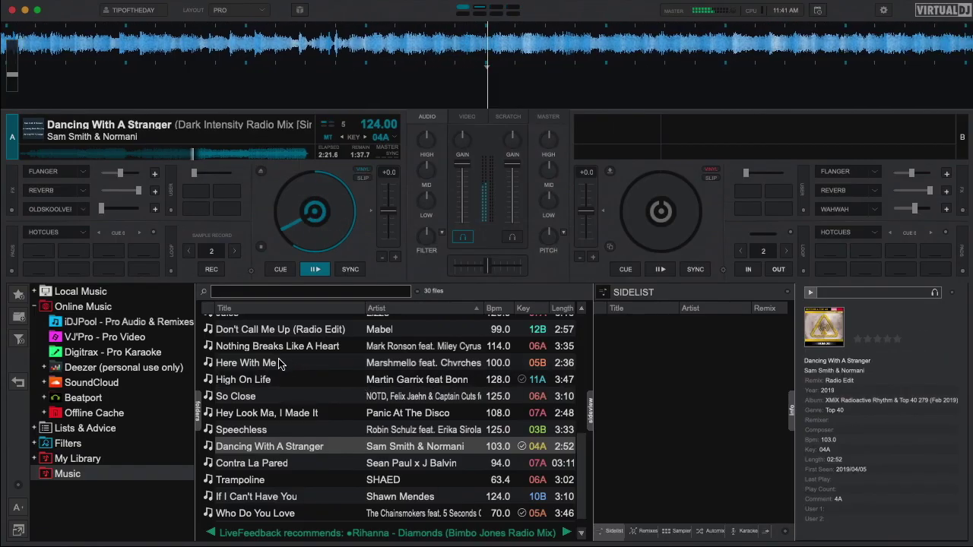
Browse Here With Me, Nothing Breaks Like A Heart and High On Life, then show alternative remixes
click(270, 364)
click(275, 348)
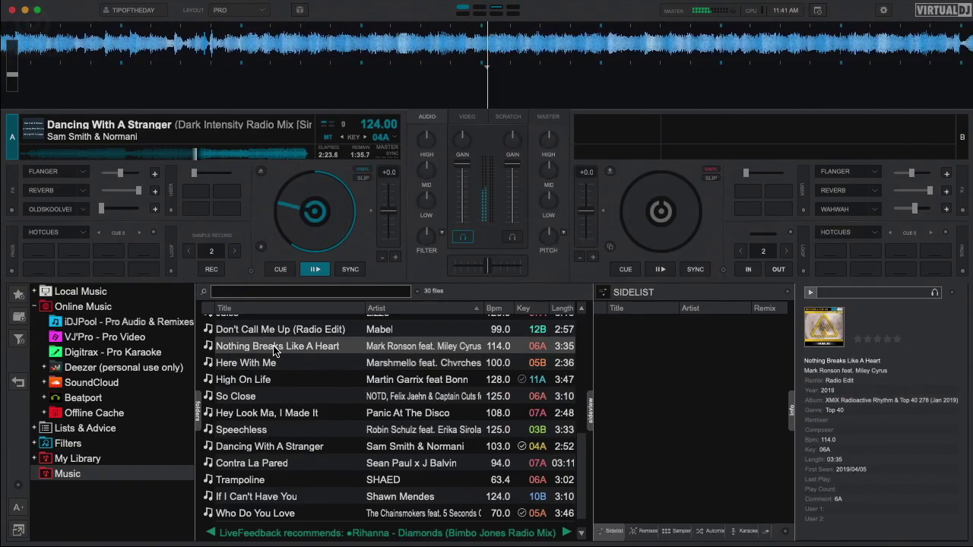
click(266, 380)
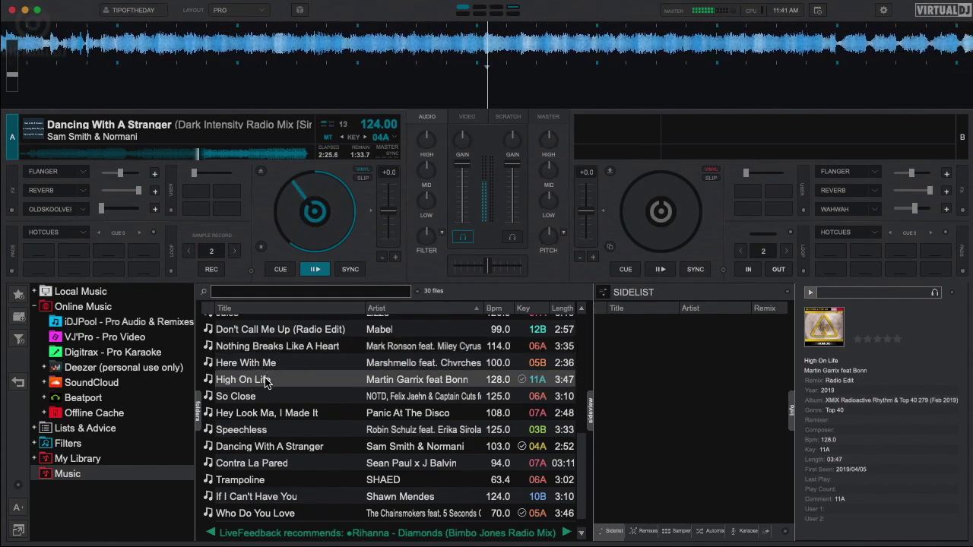
click(646, 531)
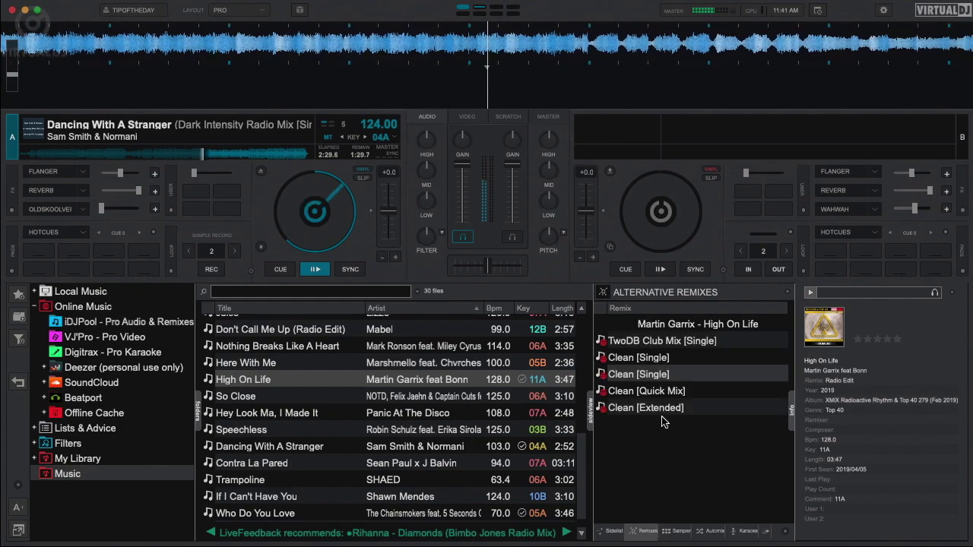
Load Trampoline's Dave Aude Club Mix onto deck B and sync it to 124 BPM
click(317, 412)
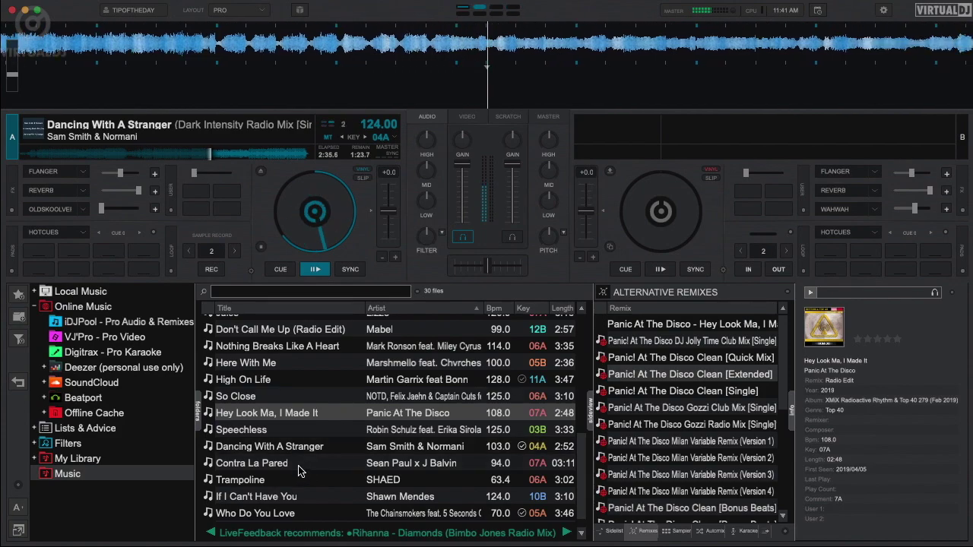
click(277, 479)
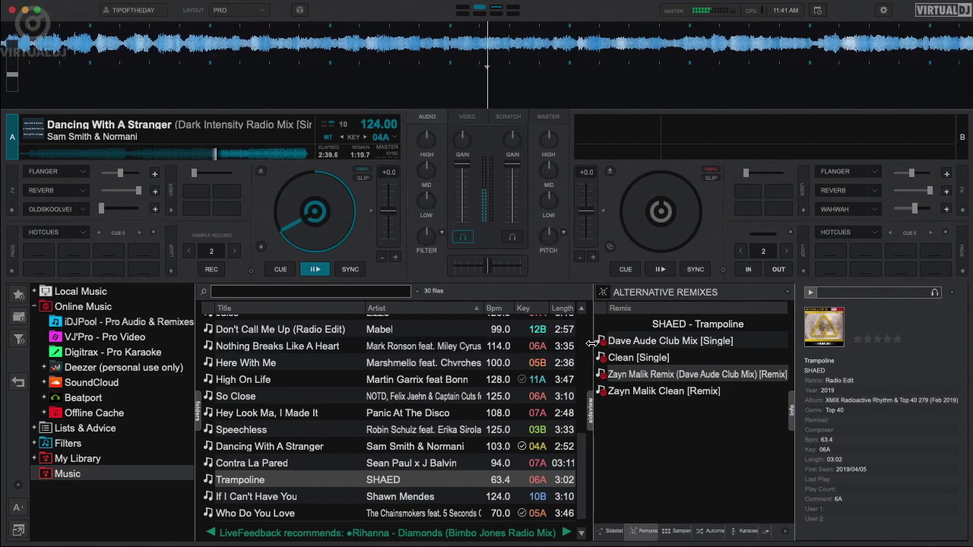
drag(617, 346, 734, 152)
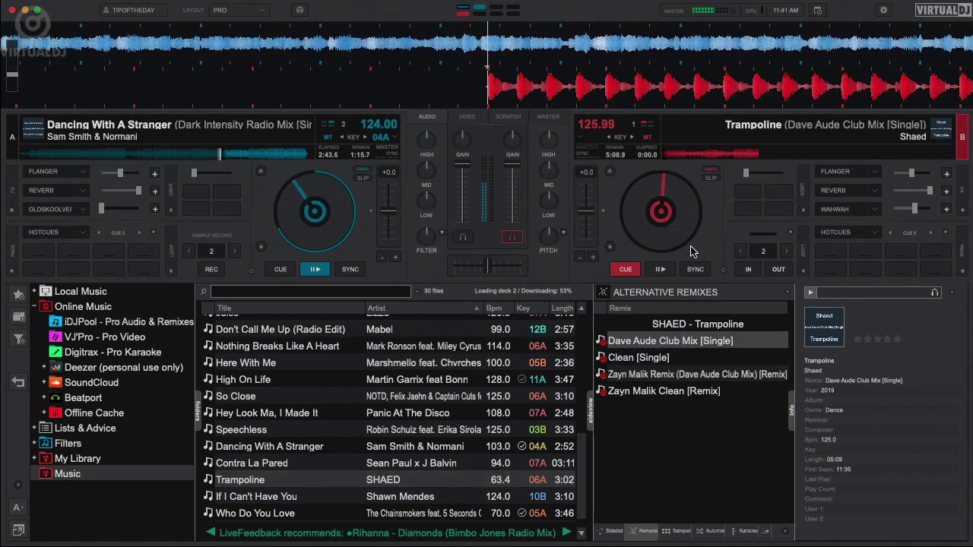
click(691, 271)
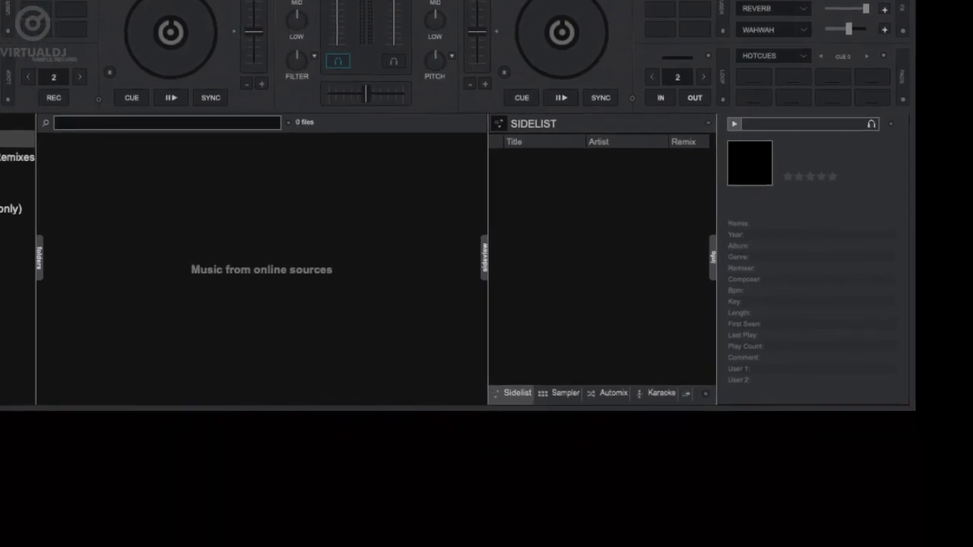
Enable Remixes under the sideview's Tabs visibility options
click(687, 357)
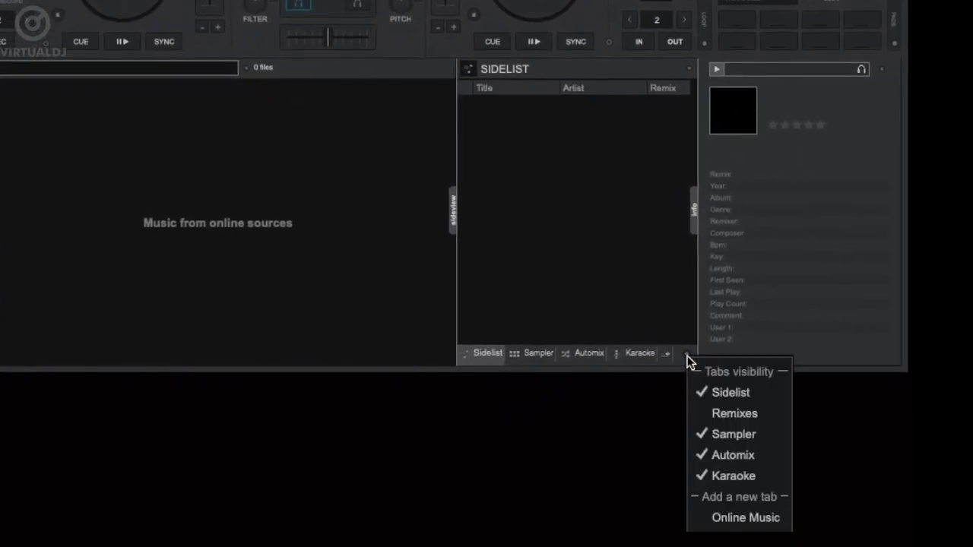
click(703, 414)
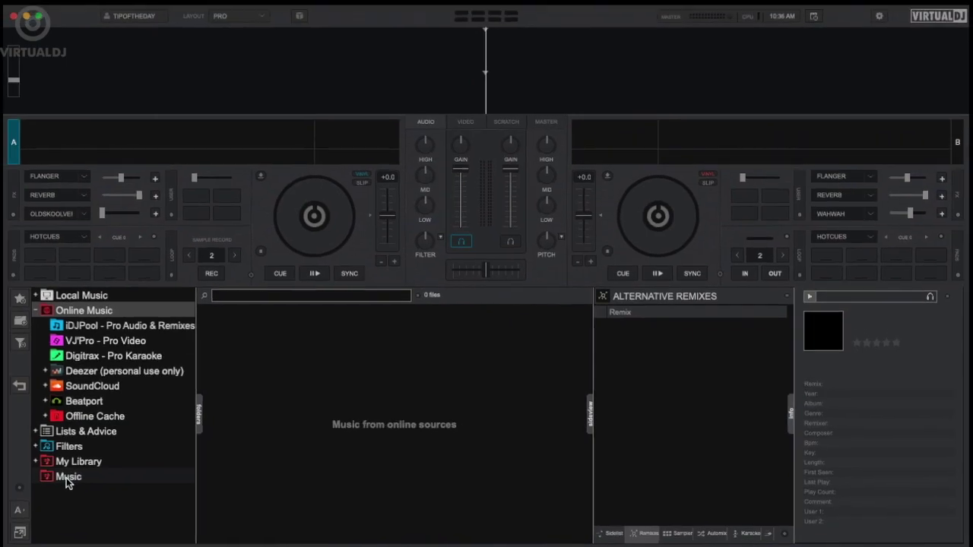
Open the Music folder and browse remixes of SOS, Say My Name, Without Me and Sucker
click(68, 479)
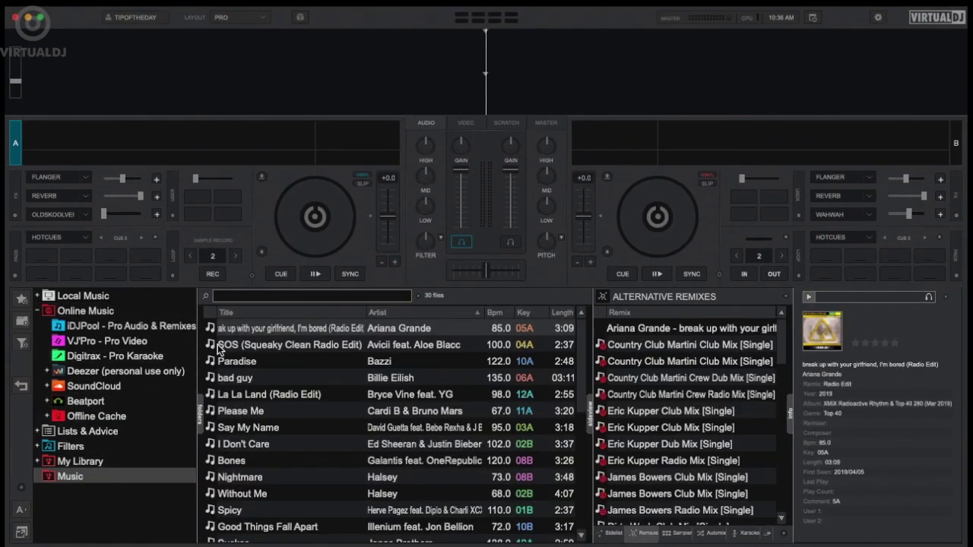
click(262, 344)
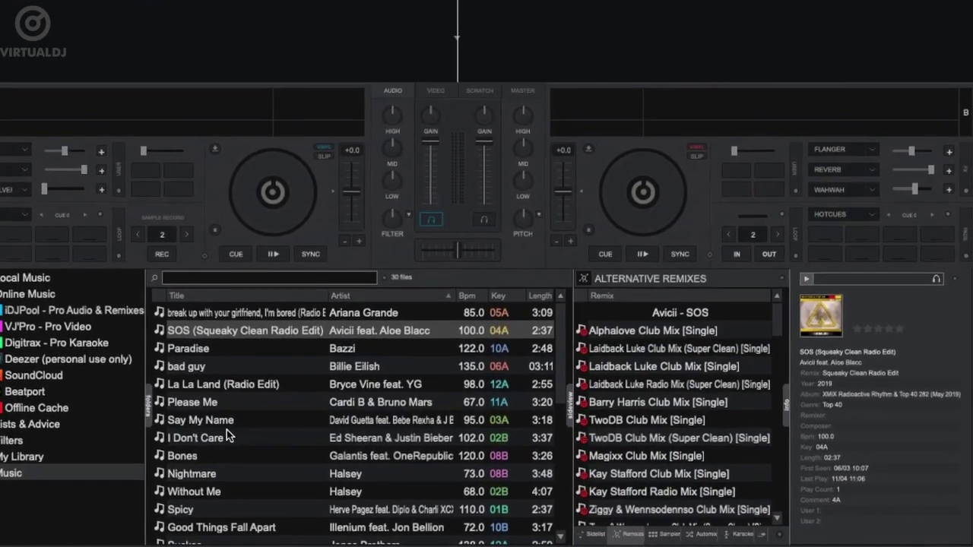
click(239, 427)
scroll(183, 418, down, 2)
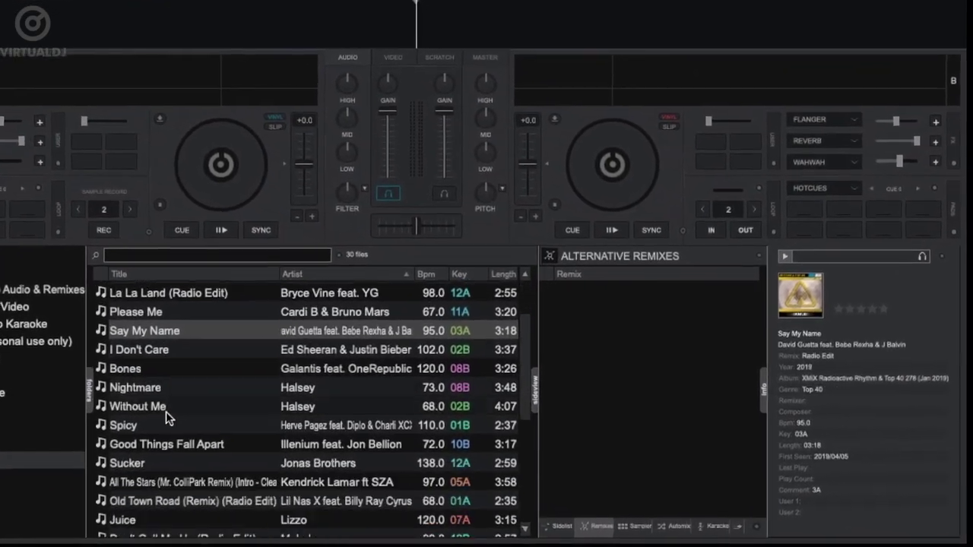
click(131, 389)
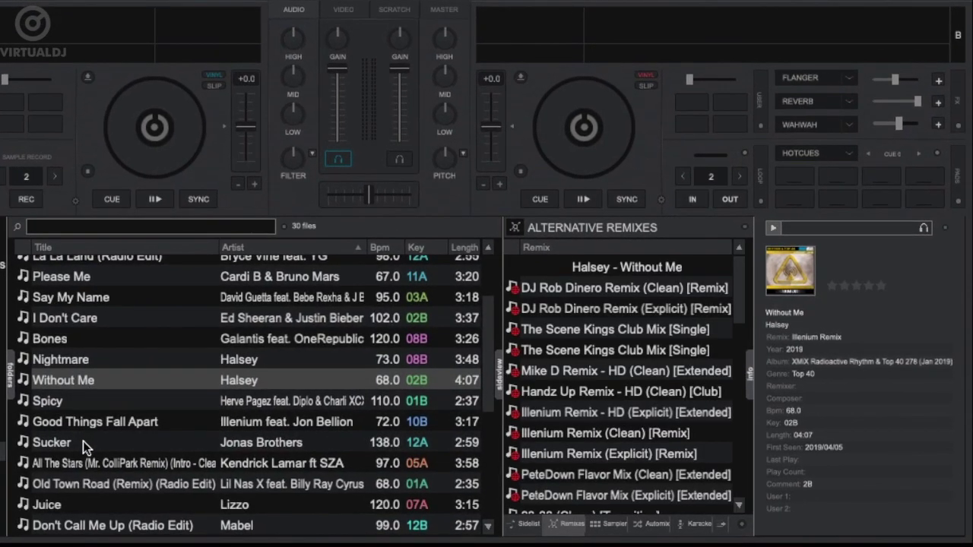
click(83, 441)
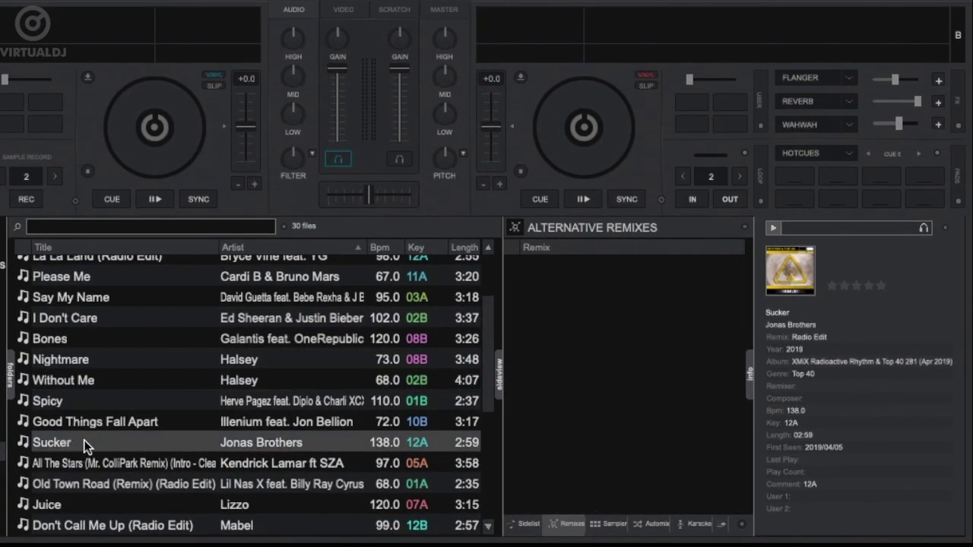
Browse remixes of High On Life and Juice, ending on Who Do You Love
scroll(83, 440, down, 2)
scroll(88, 444, down, 3)
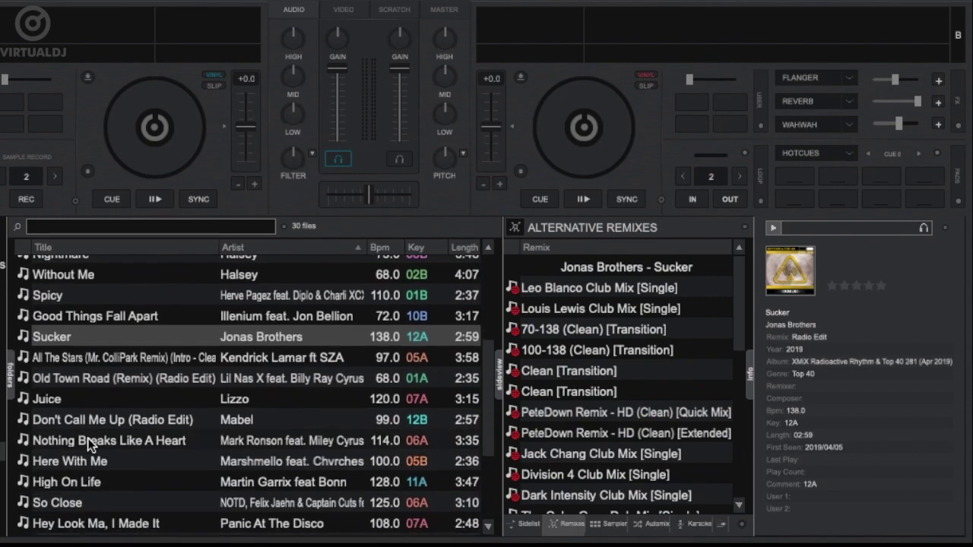
scroll(87, 452, down, 1)
click(86, 470)
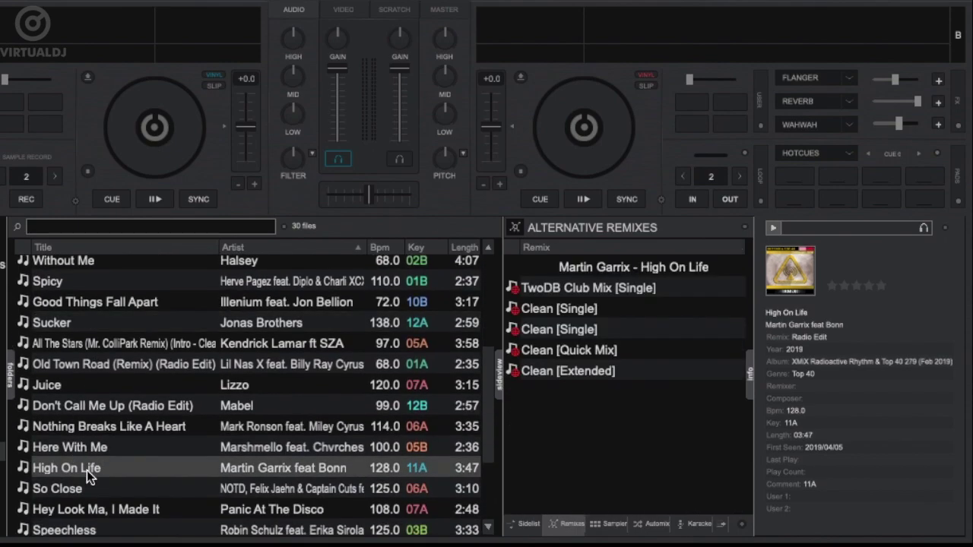
click(82, 386)
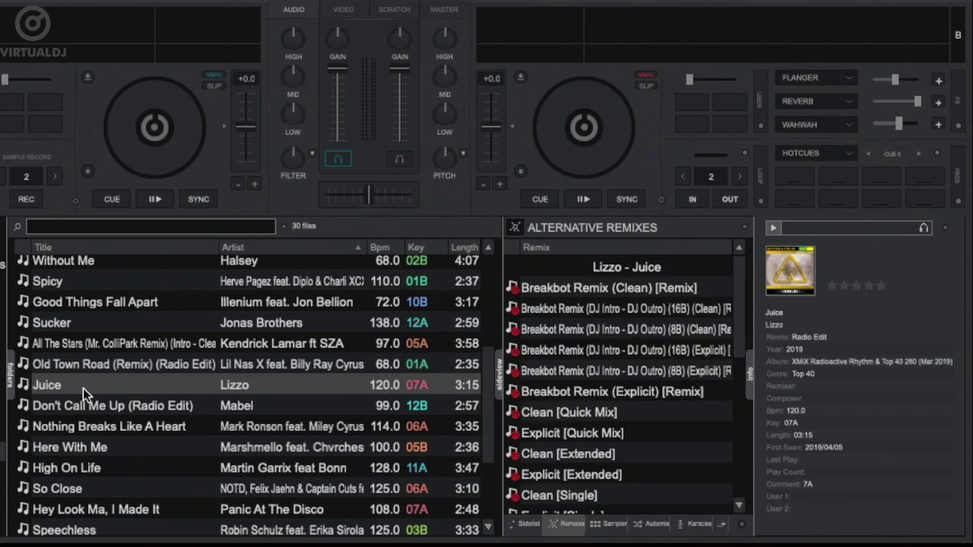
scroll(82, 388, down, 3)
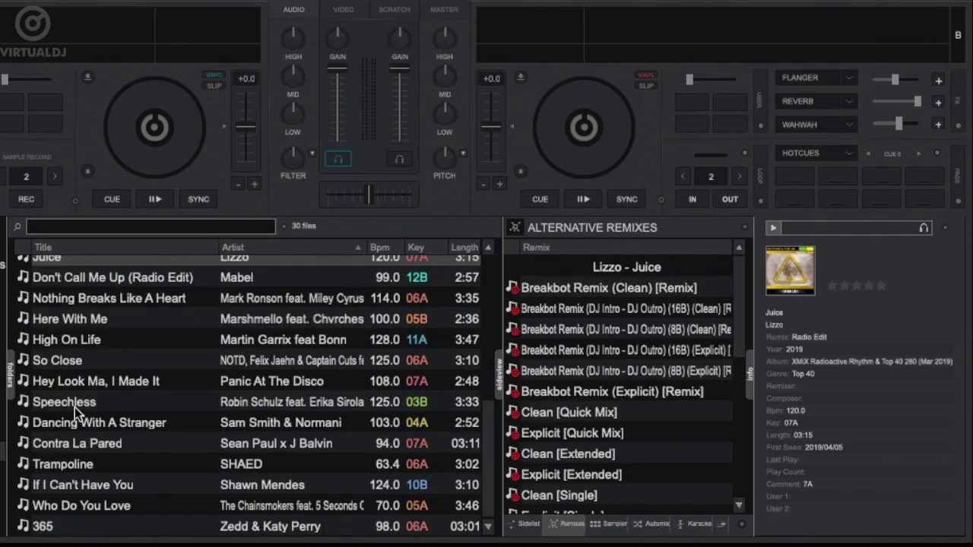
click(87, 508)
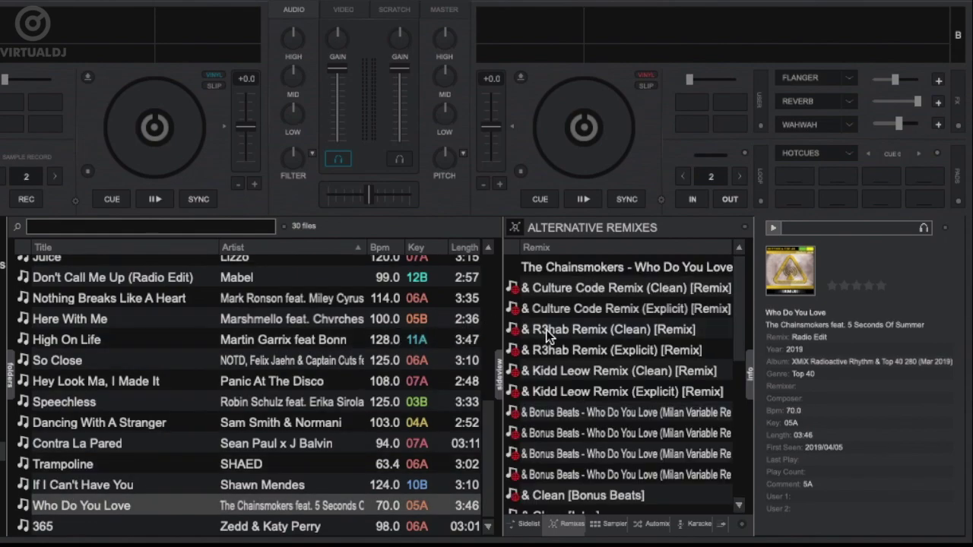
Preview the R3hab Remix (Clean), stop it, and load it onto deck B
click(561, 328)
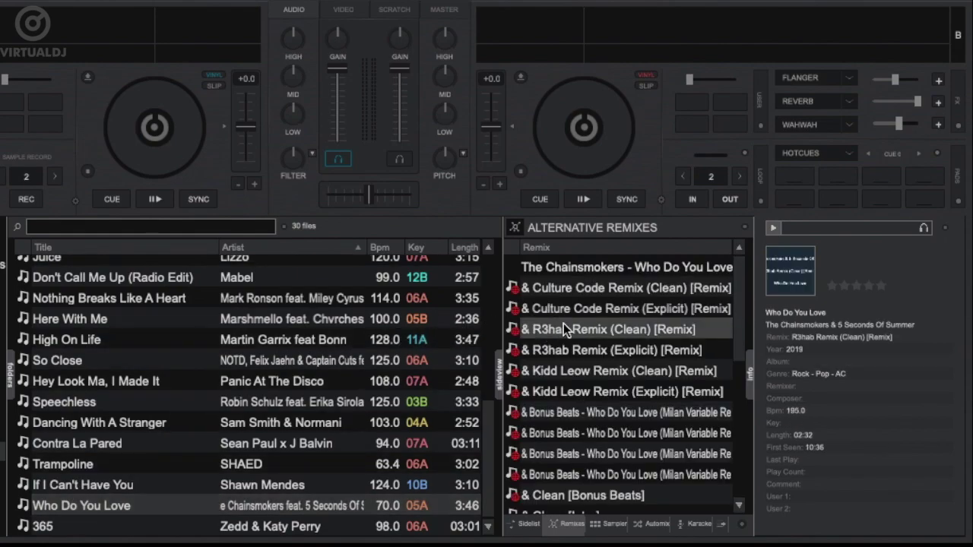
click(772, 228)
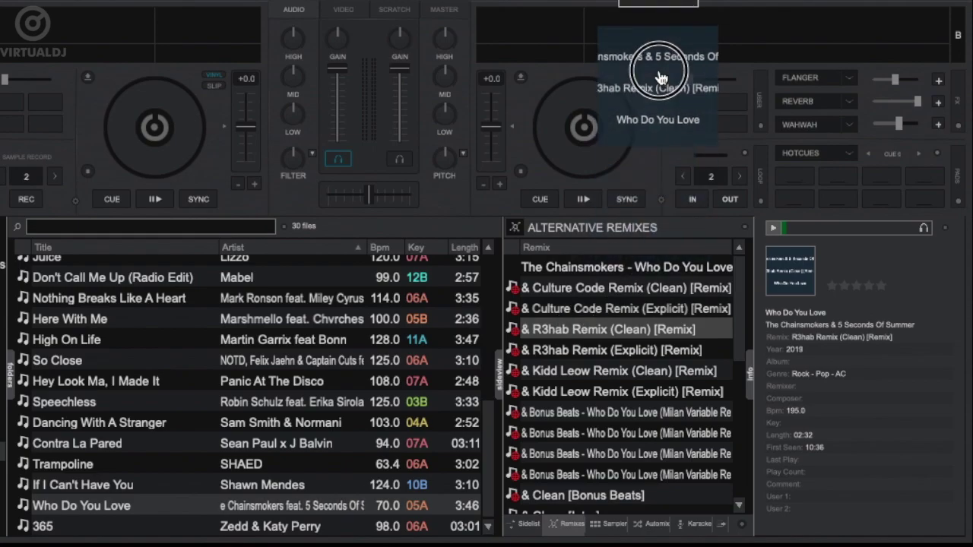
drag(578, 335, 729, 41)
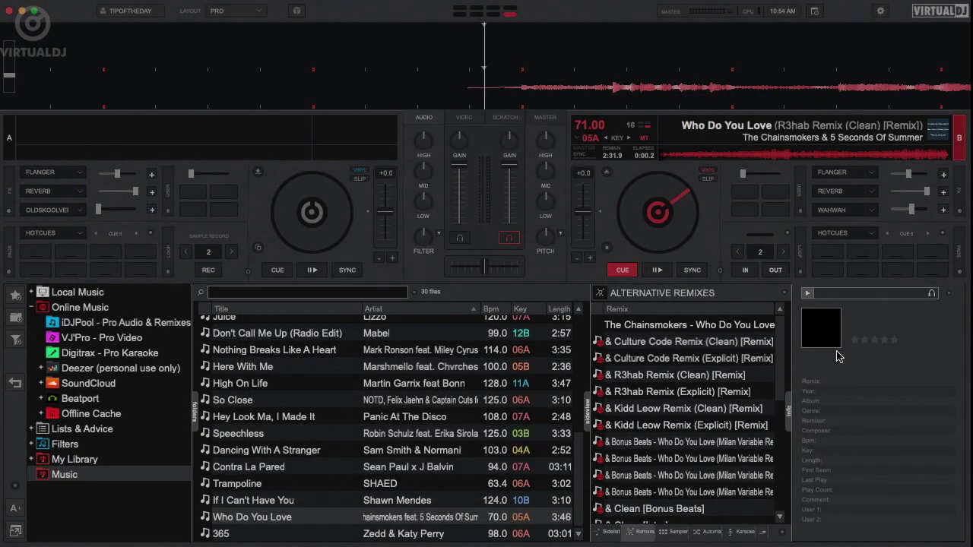
click(881, 12)
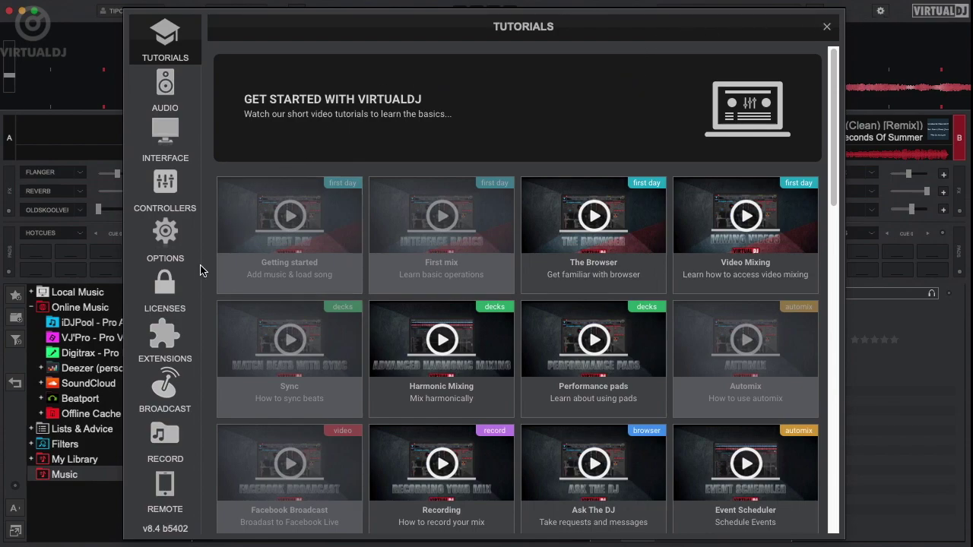
click(167, 293)
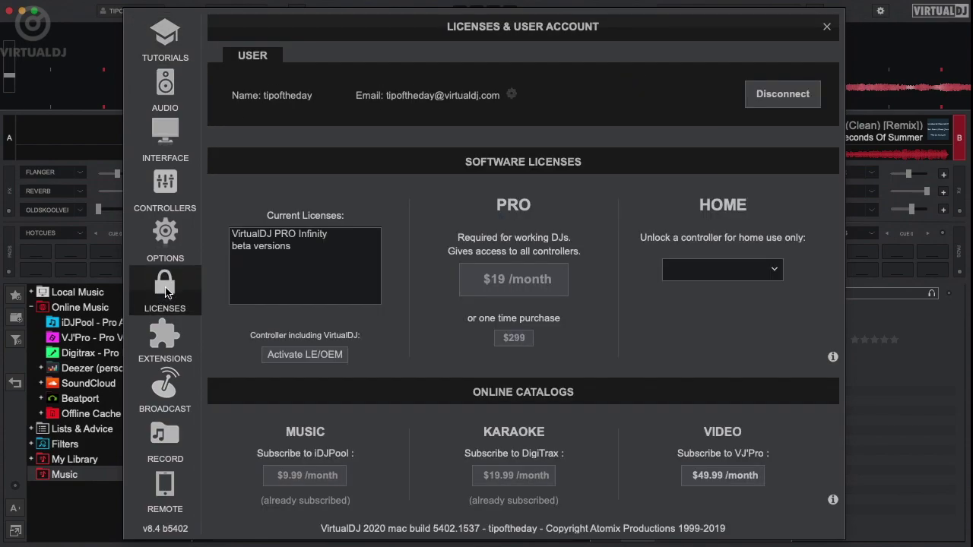
click(302, 480)
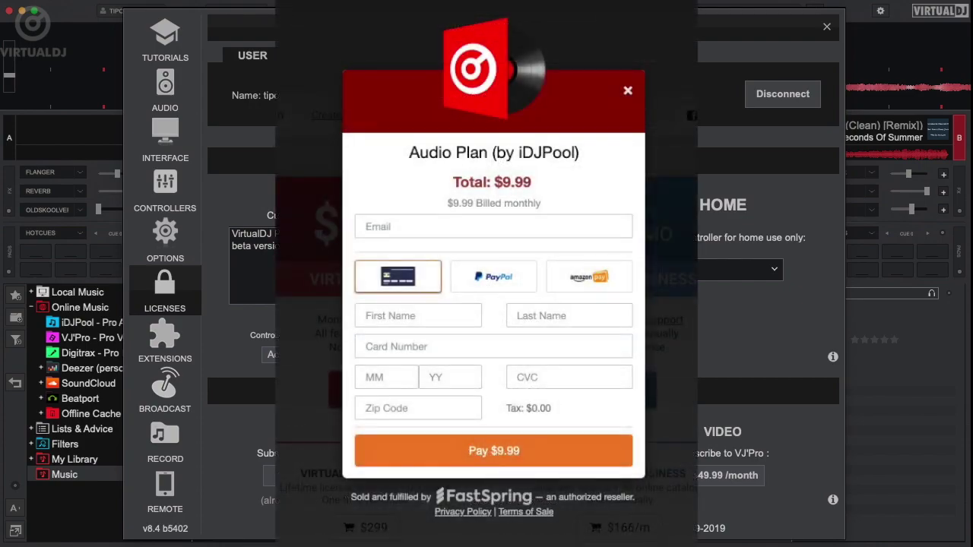
click(627, 91)
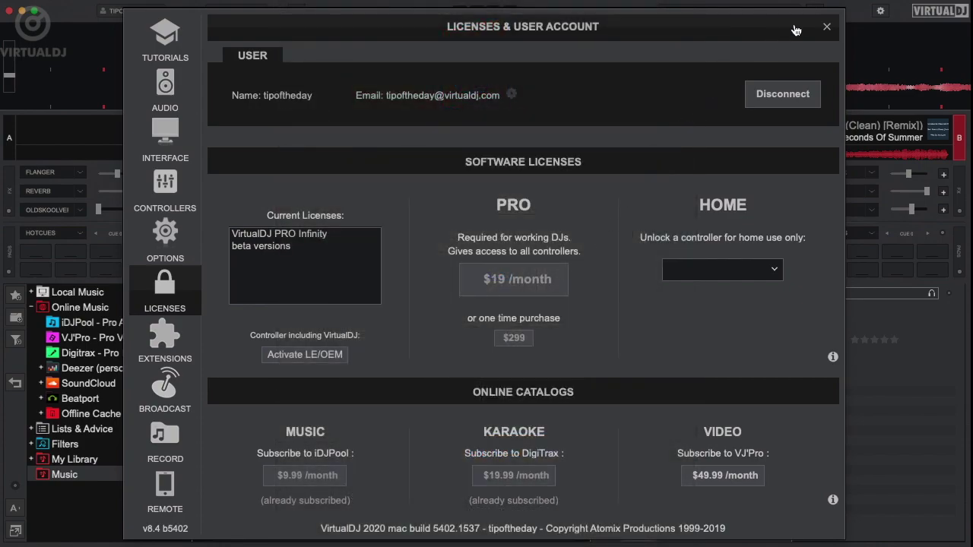
click(828, 29)
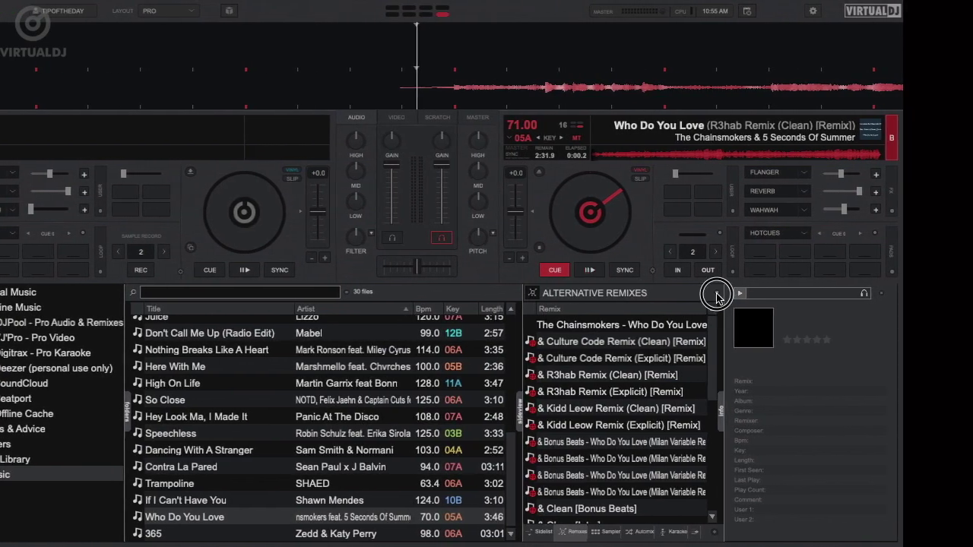
Switch the remixes provider from iDJPool to SoundCloud
click(718, 295)
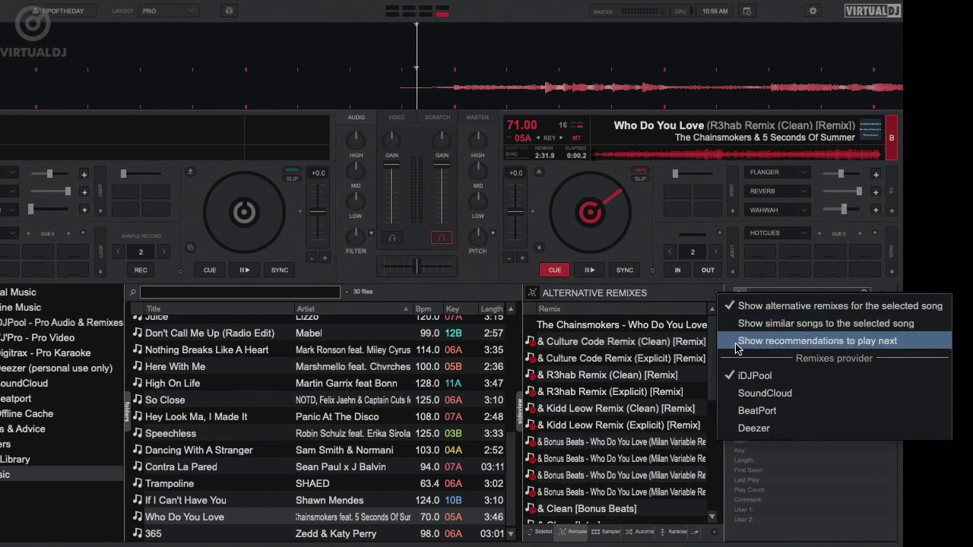
click(736, 395)
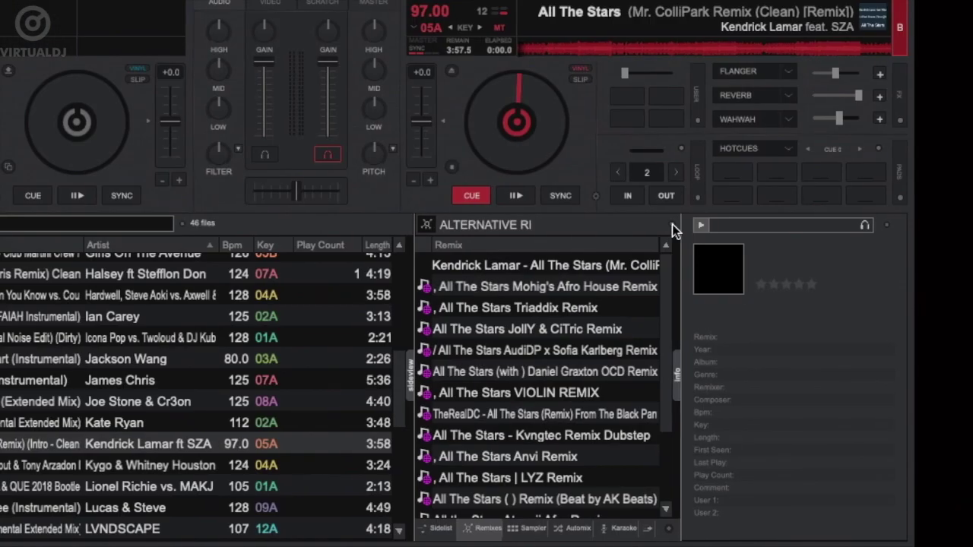
Show similar songs and look up No, No, No Part 2 in the catalog
click(673, 226)
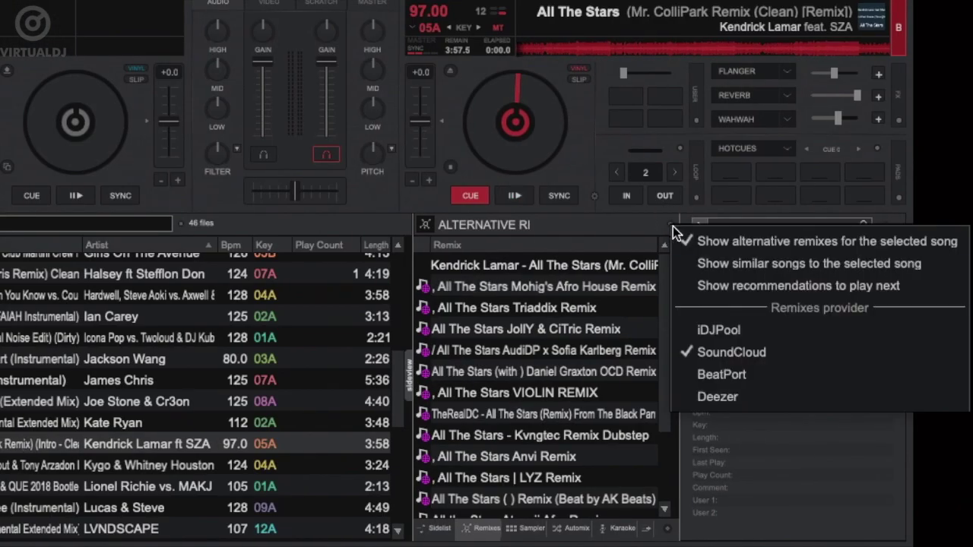
click(689, 263)
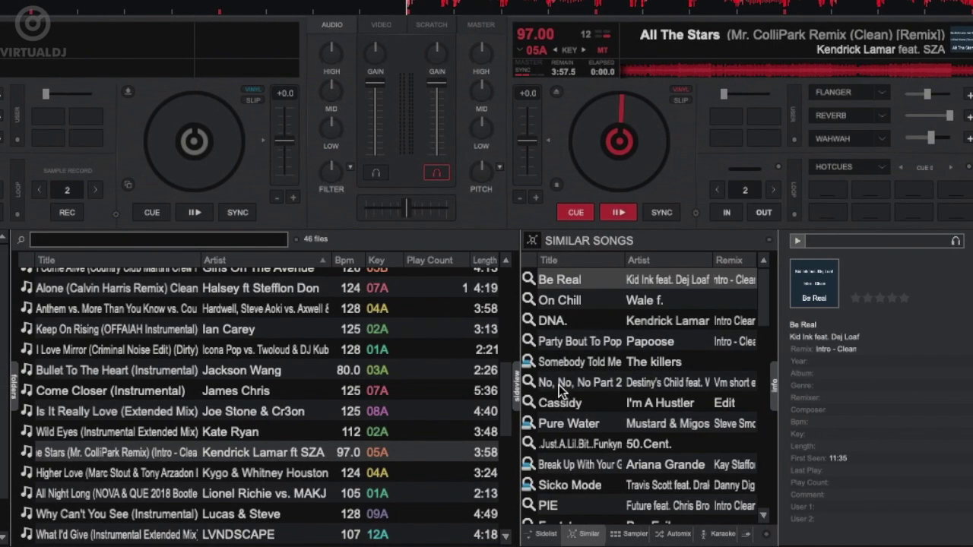
click(558, 381)
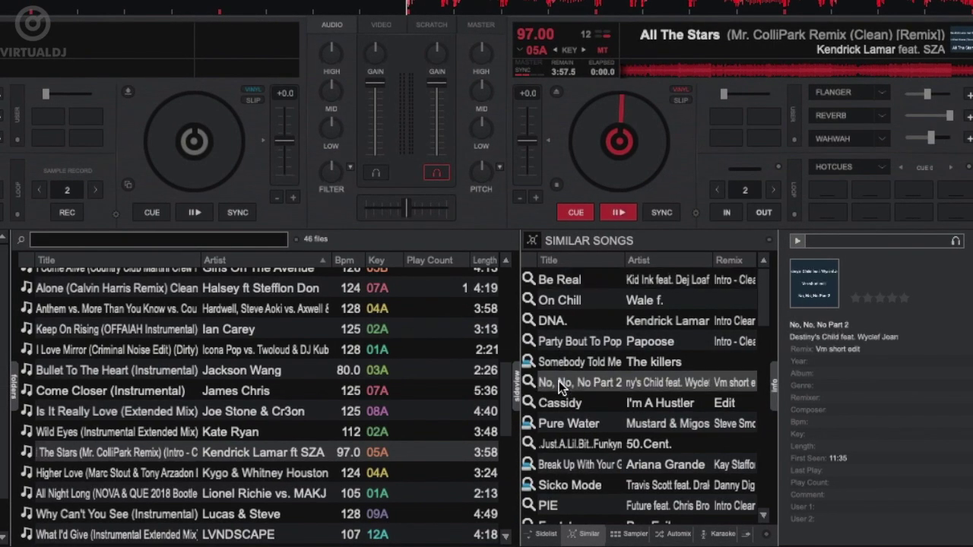
right_click(558, 381)
click(597, 400)
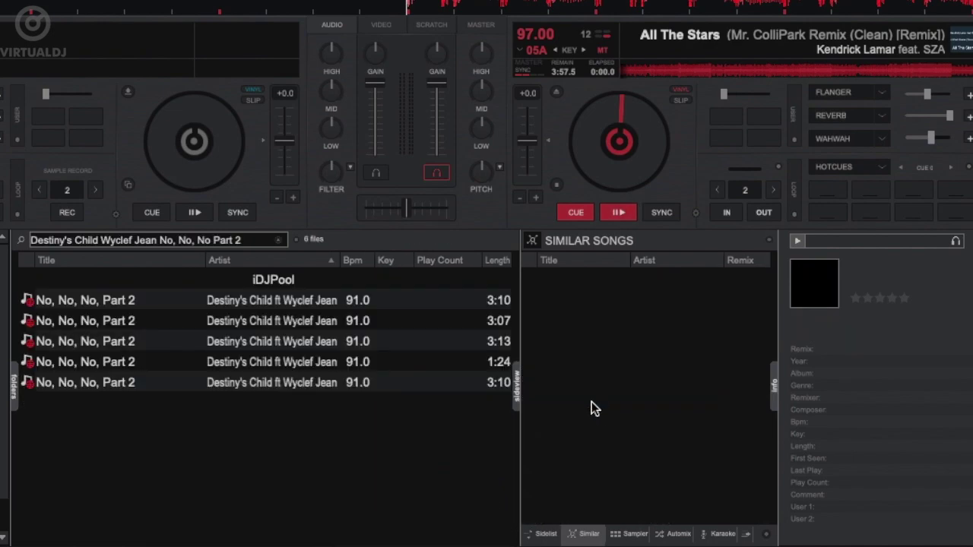
Select the first No, No, No Part 2 version and load Breathe onto deck A
click(278, 300)
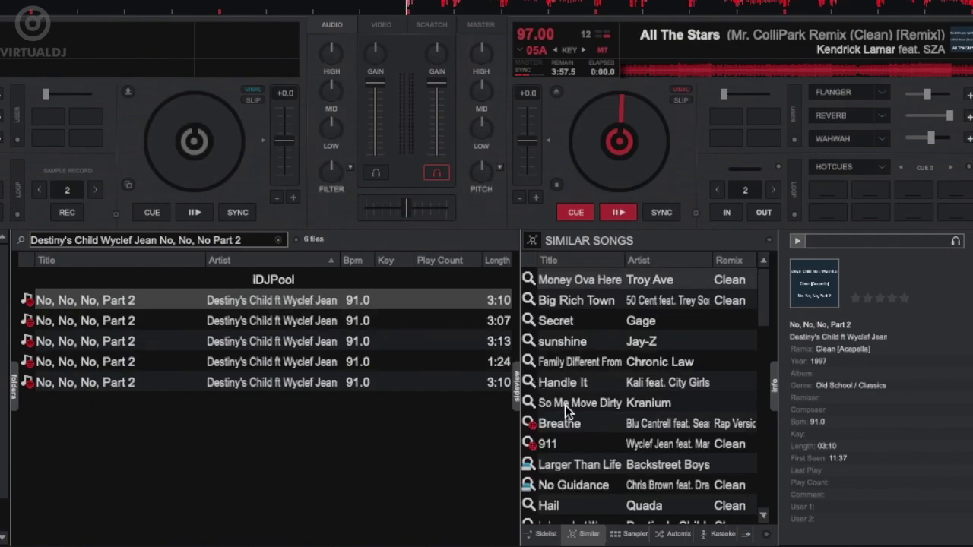
mouse_move(563, 423)
mouse_down()
mouse_move(172, 127)
mouse_move(178, 137)
mouse_up()
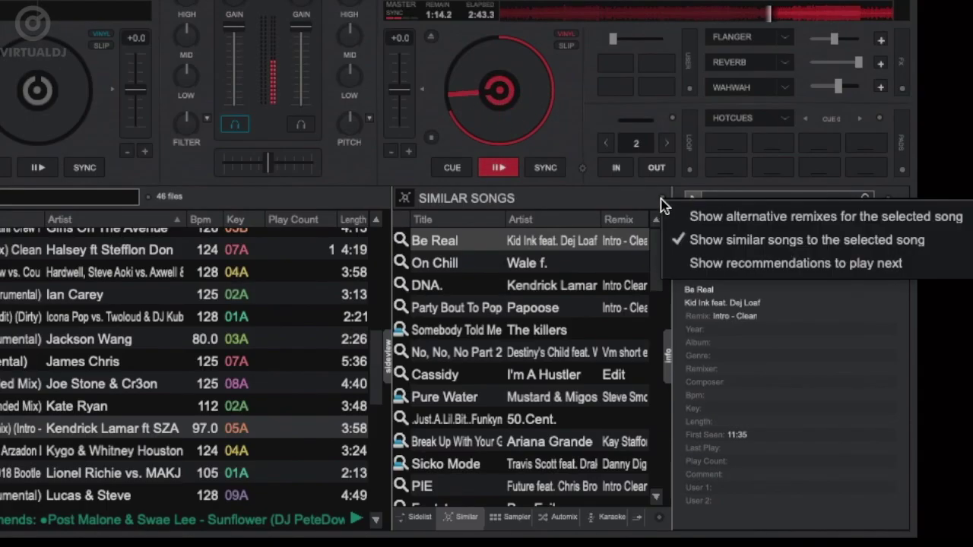
Switch the side panel to recommendations to play next
click(712, 264)
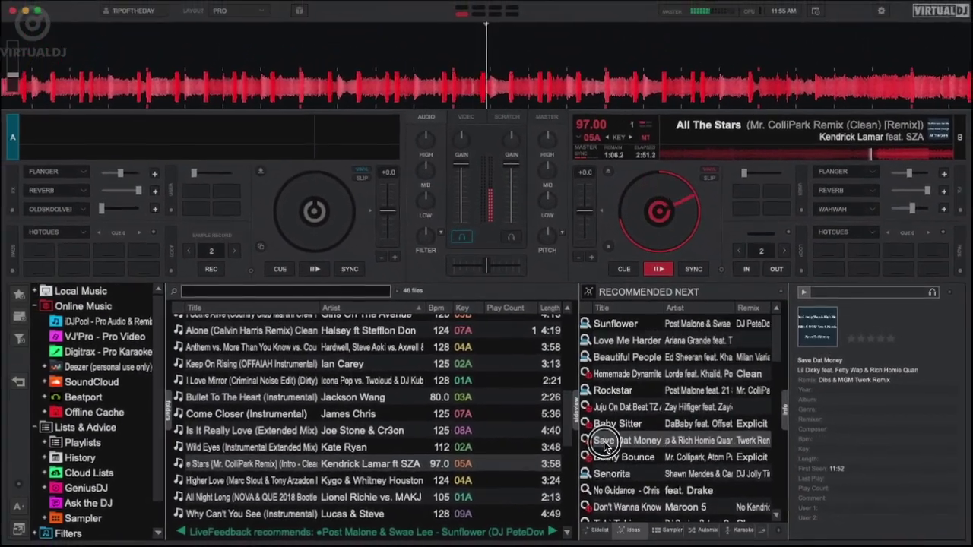
Load Save Dat Money on deck A, sync it to 97 BPM, play it and adjust the crossfader
mouse_move(612, 441)
mouse_down()
mouse_move(335, 250)
mouse_move(218, 136)
mouse_up()
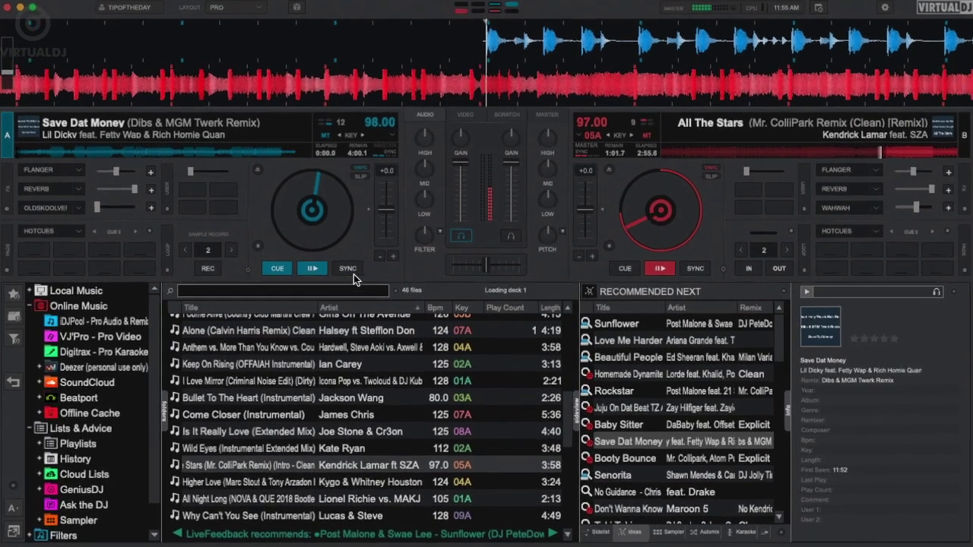
click(347, 269)
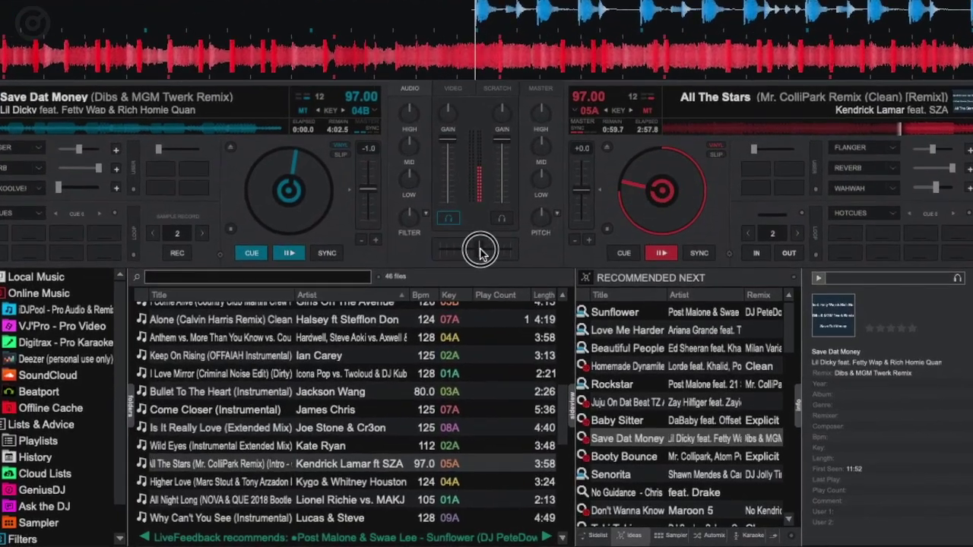
drag(480, 250, 507, 249)
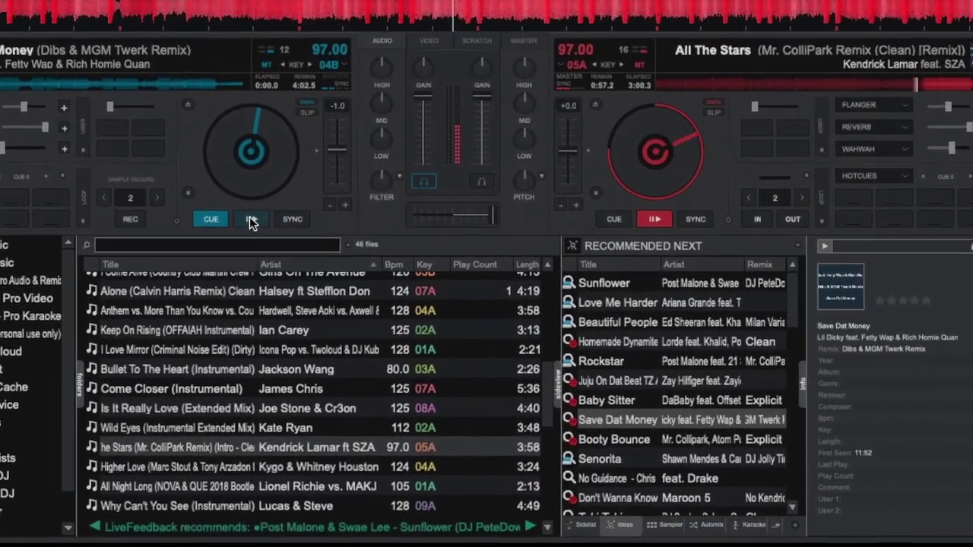
click(259, 227)
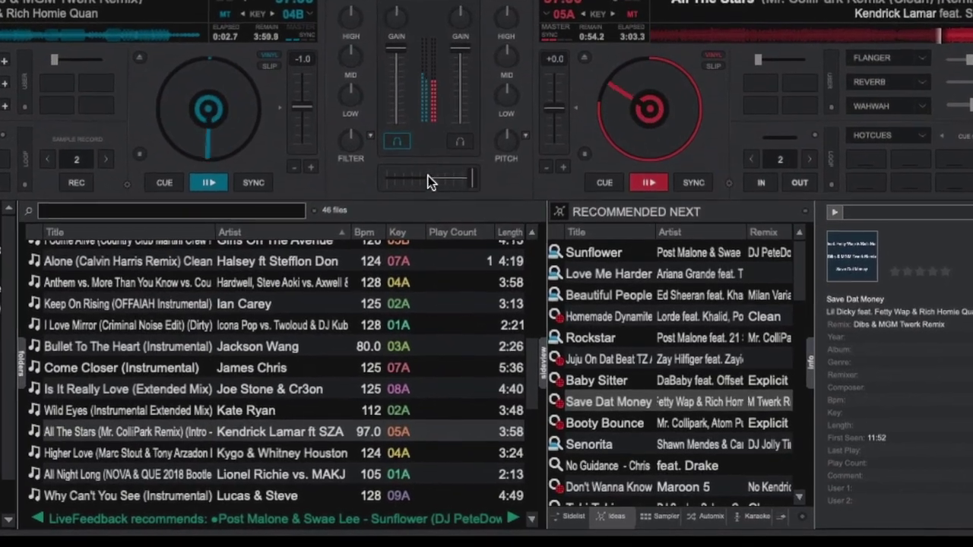
drag(463, 172, 456, 171)
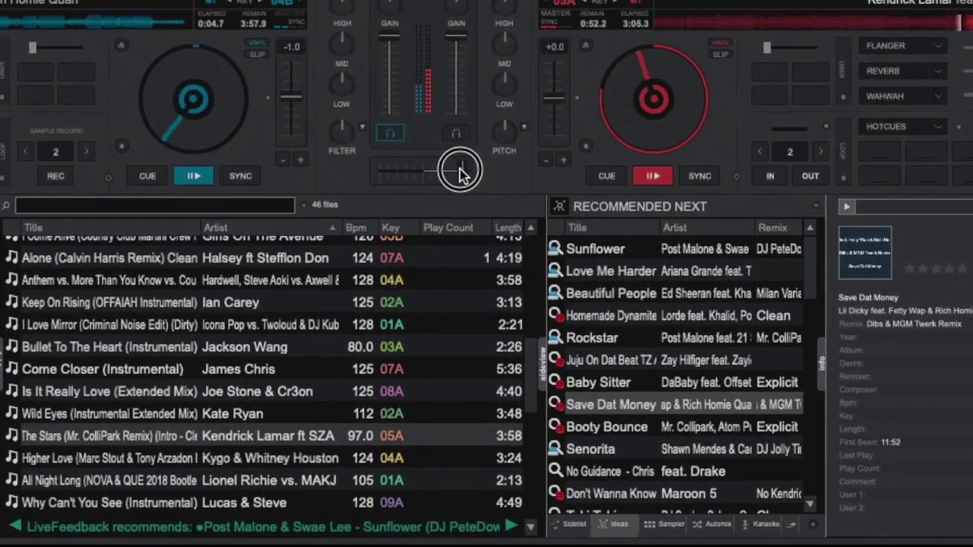